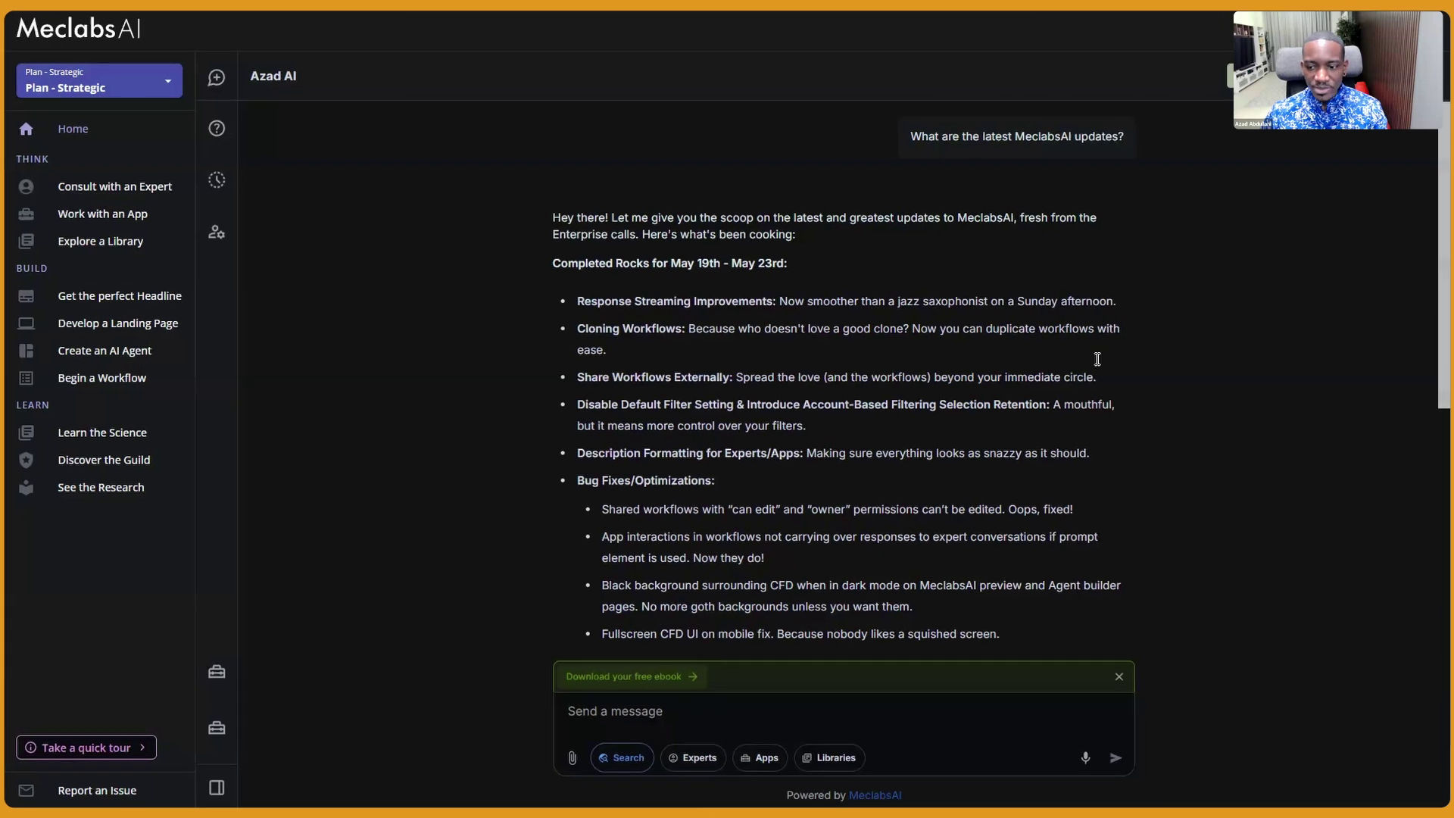
# Scroll through the release-notes chat reply to review its update list
pyautogui.scroll(-1, 1096, 361)
pyautogui.scroll(1, 1095, 361)
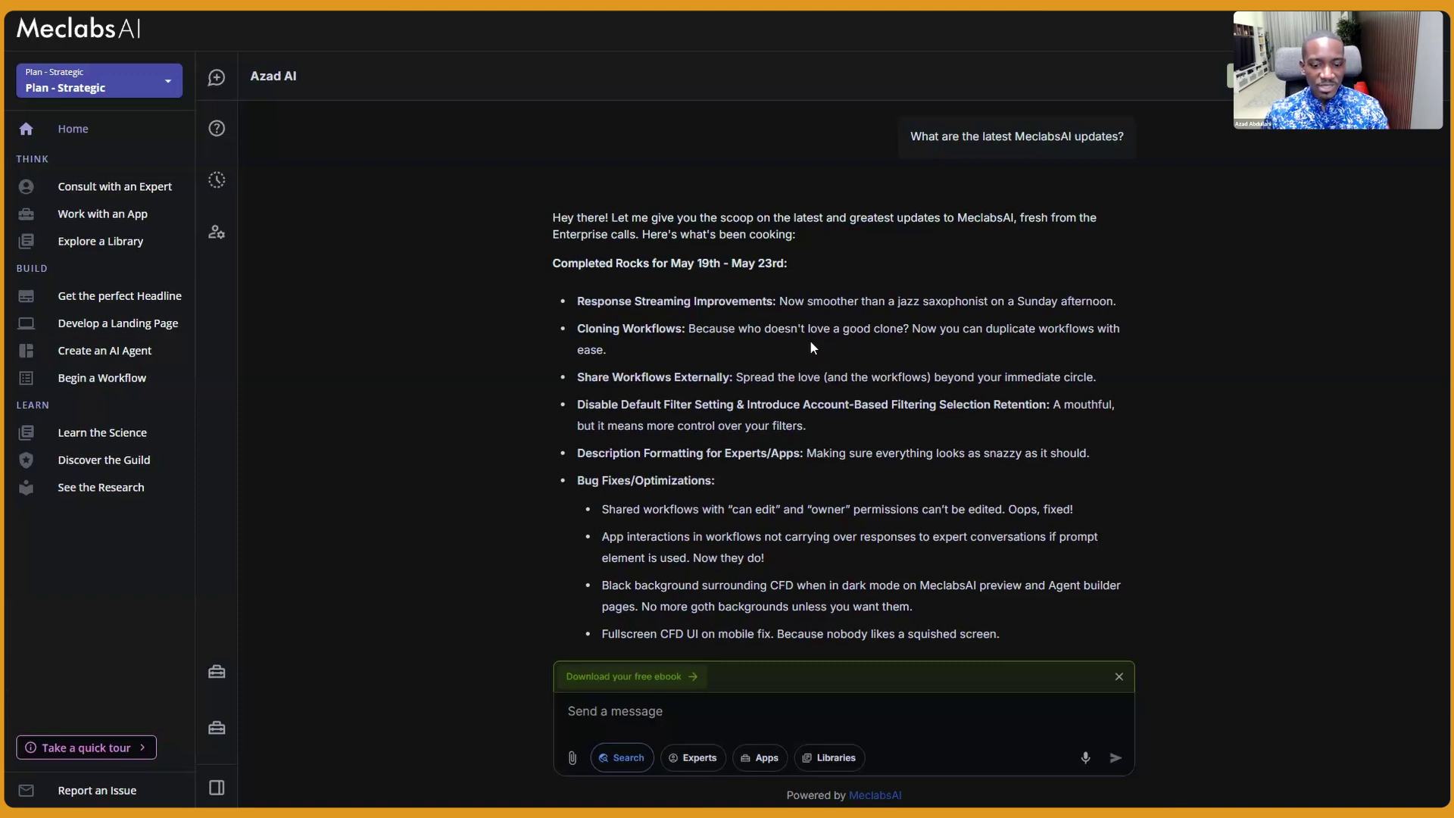
pyautogui.scroll(-2, 818, 333)
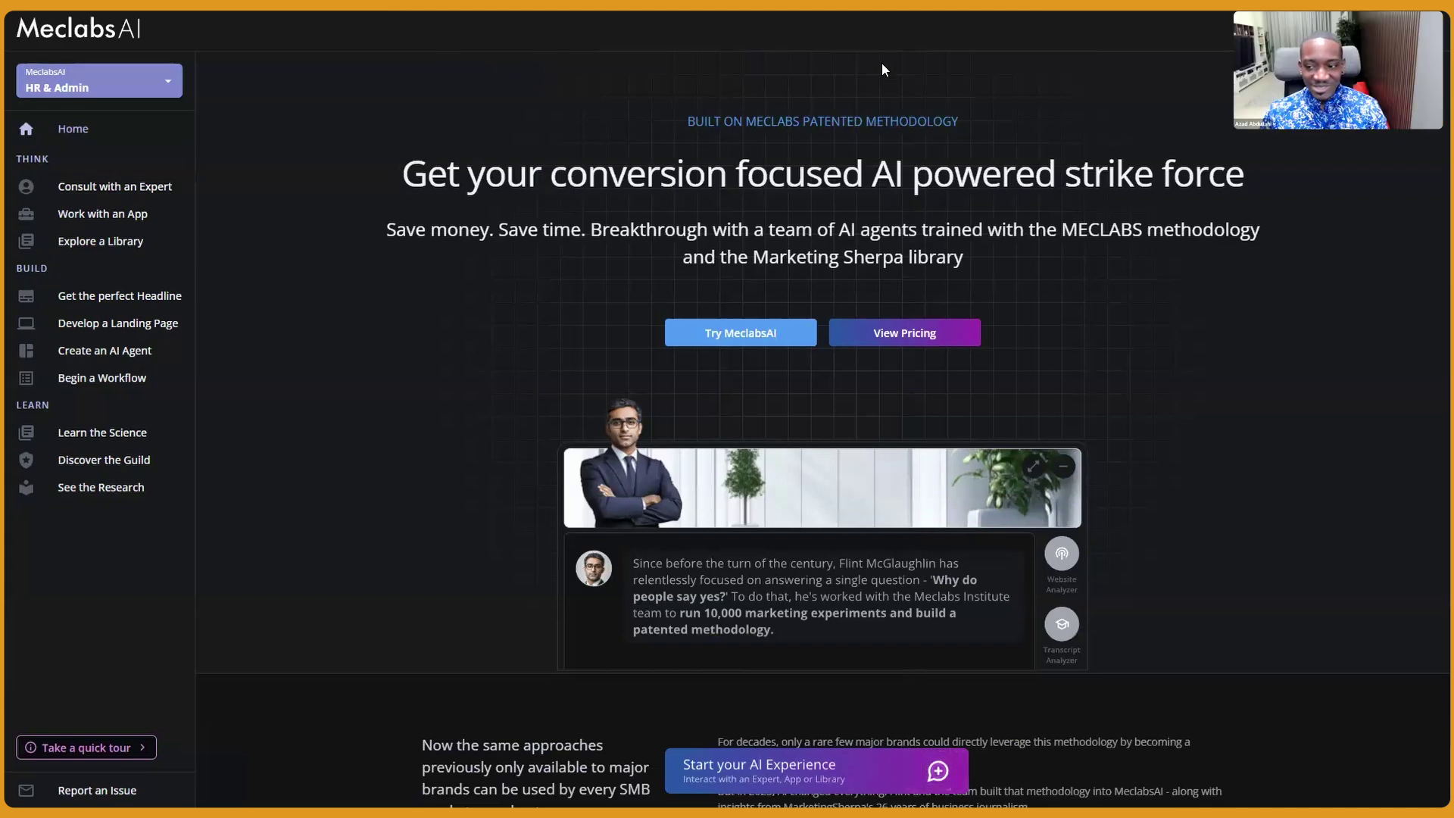
# Open account Settings from the account menu and show the workspace's Workflows list
pyautogui.click(1423, 29)
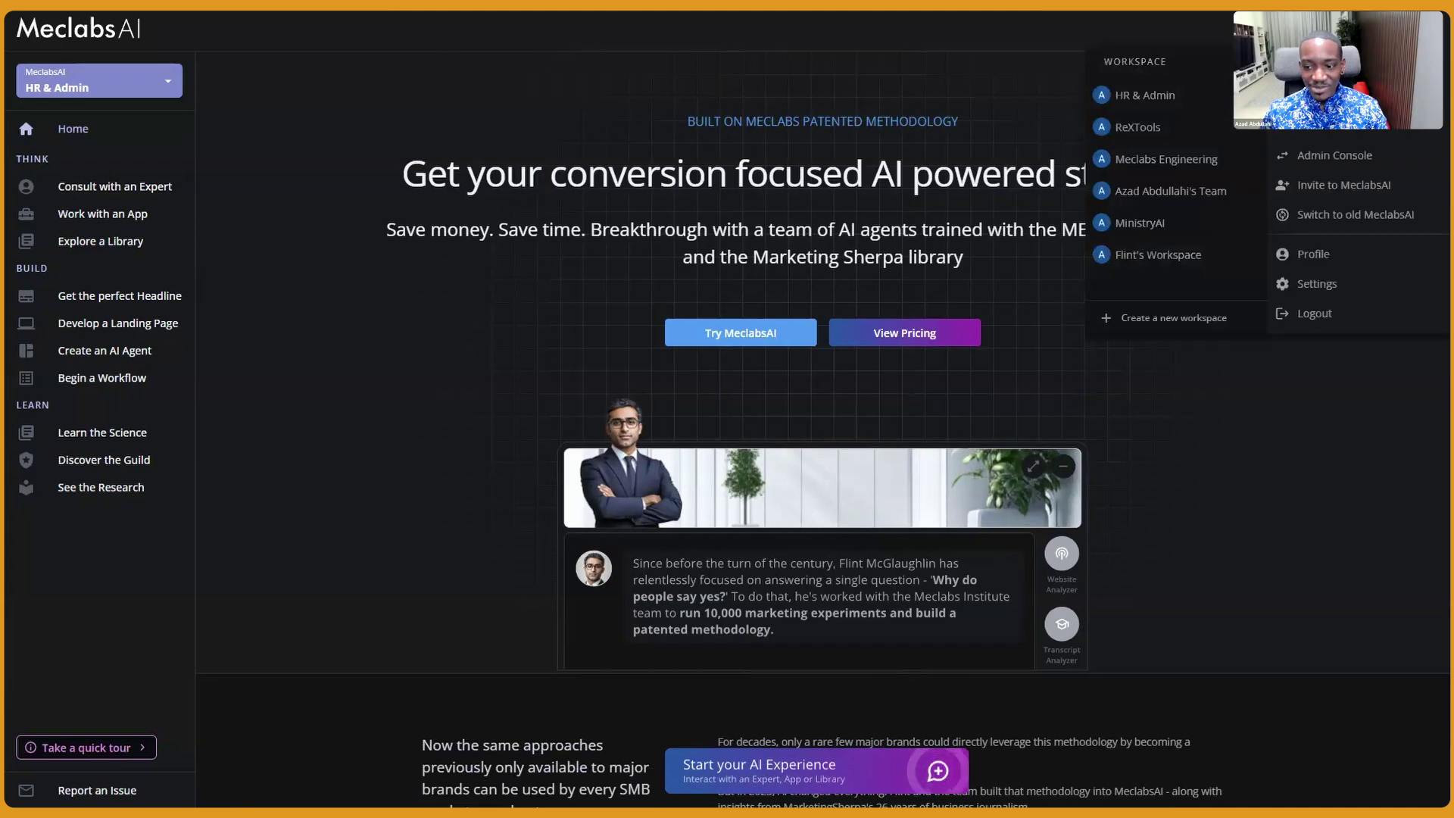
pyautogui.click(1331, 284)
pyautogui.scroll(-3, 477, 349)
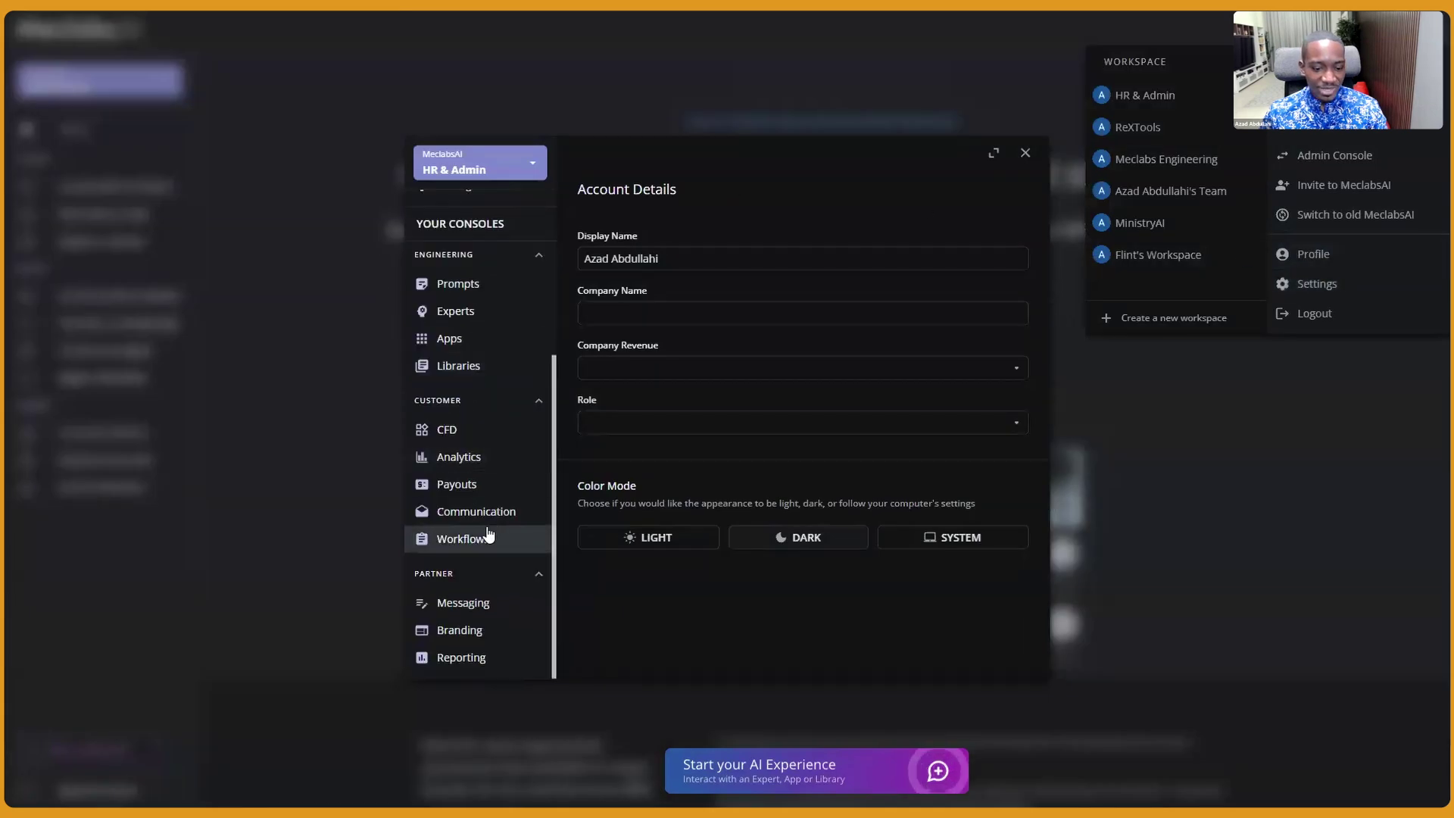
pyautogui.click(487, 539)
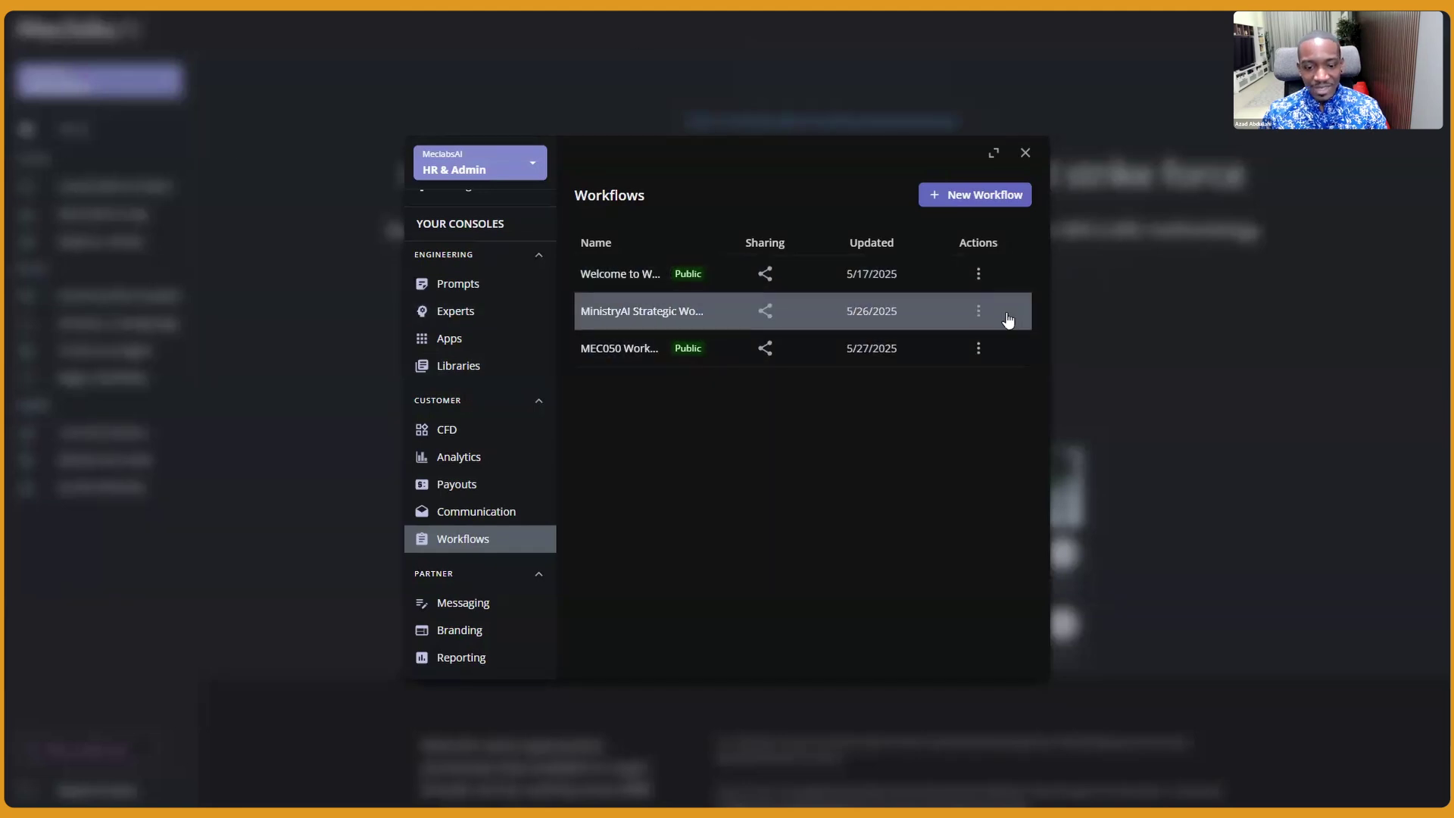
# Make the MEC050 workflow public with a generated share link and copy that link
pyautogui.click(978, 349)
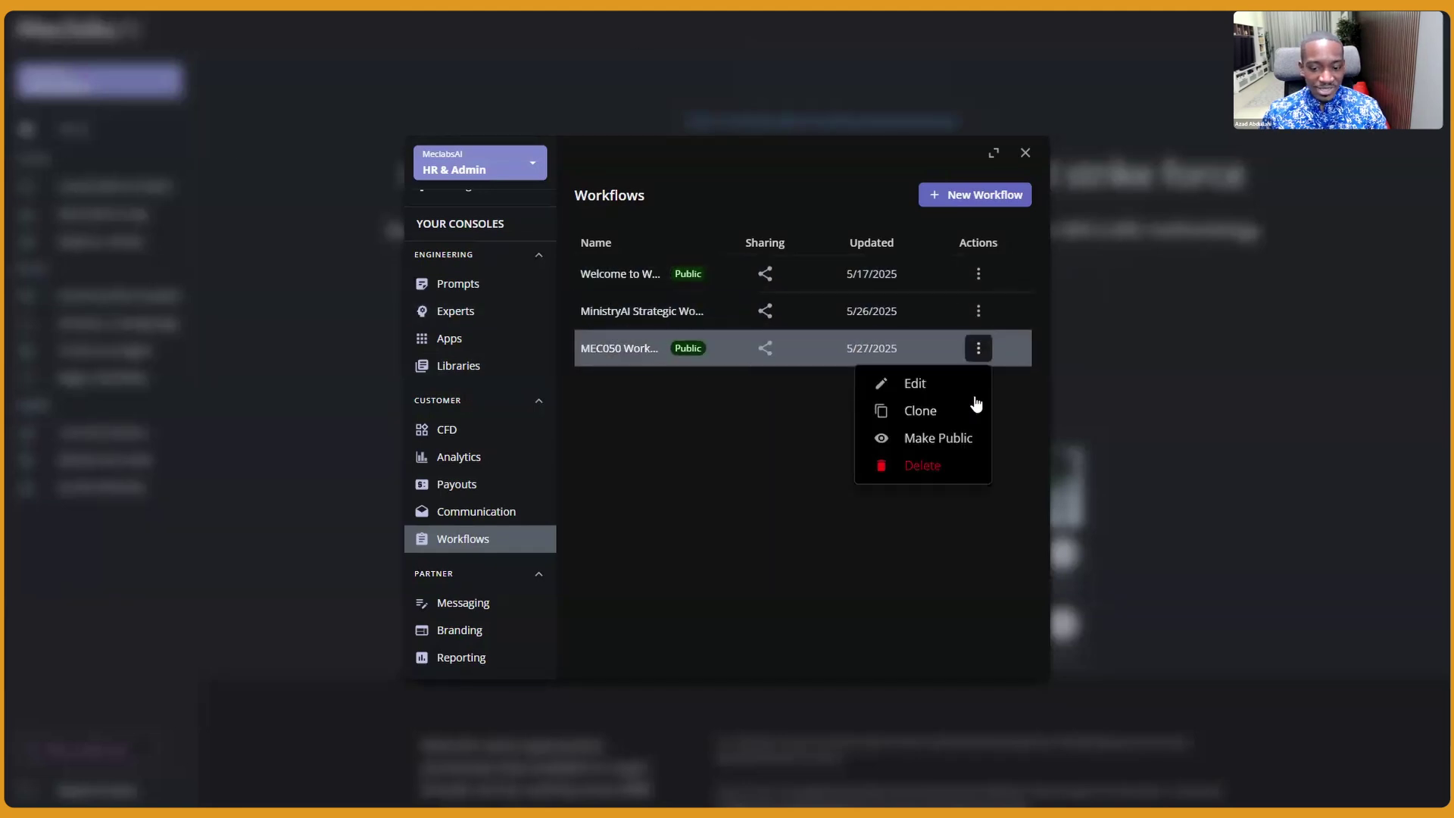
pyautogui.click(958, 438)
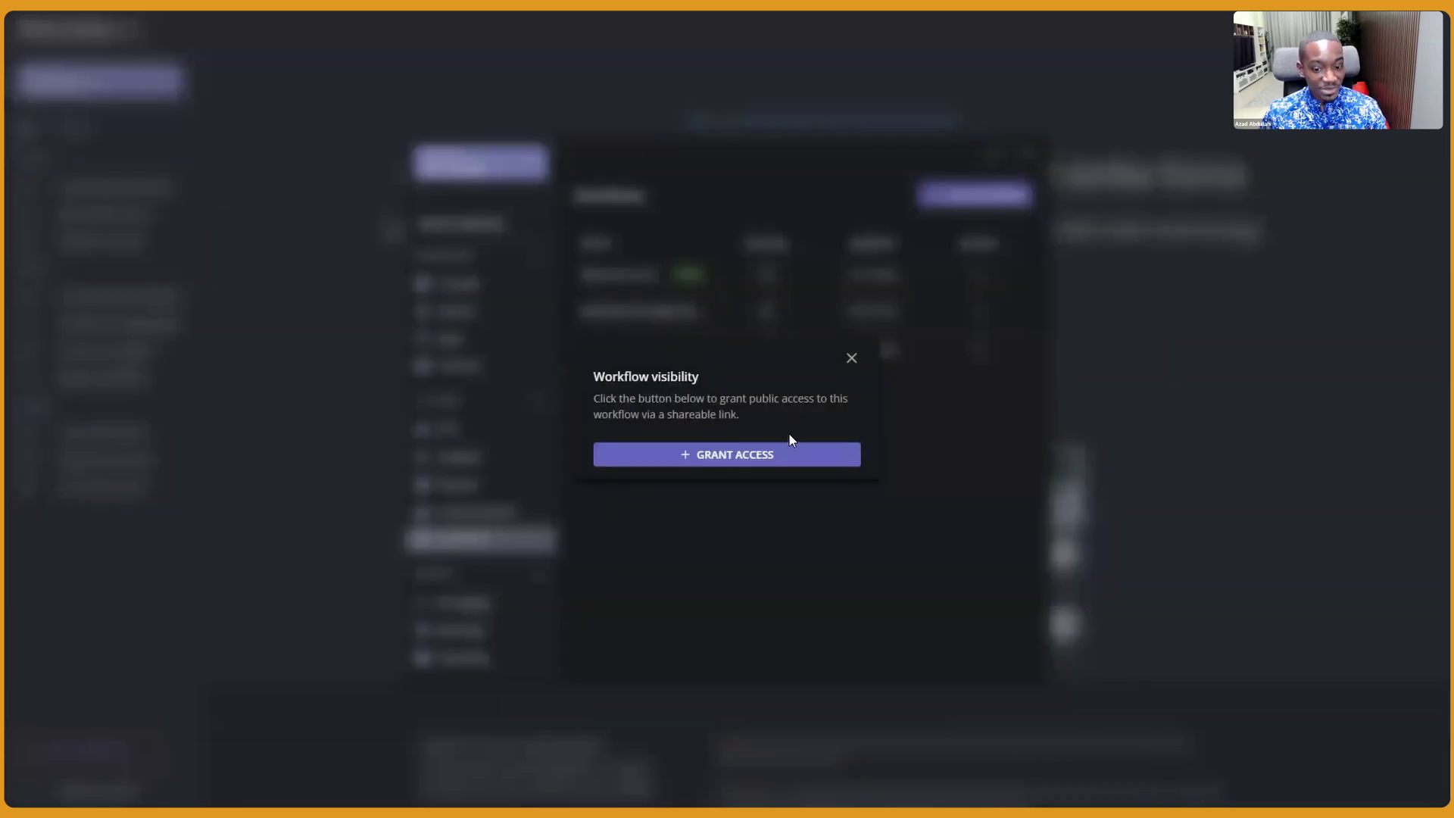
pyautogui.click(771, 453)
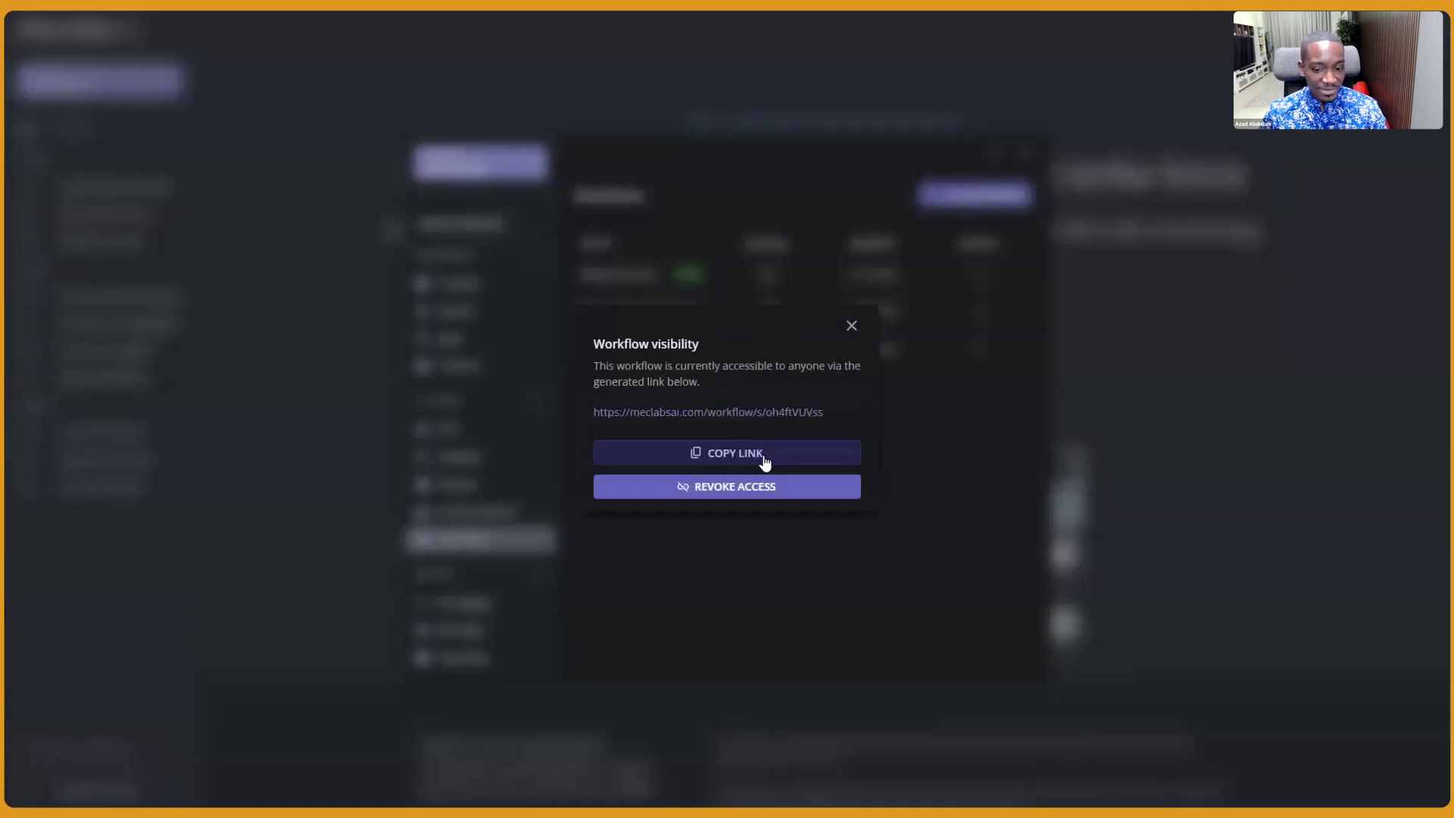
pyautogui.click(712, 454)
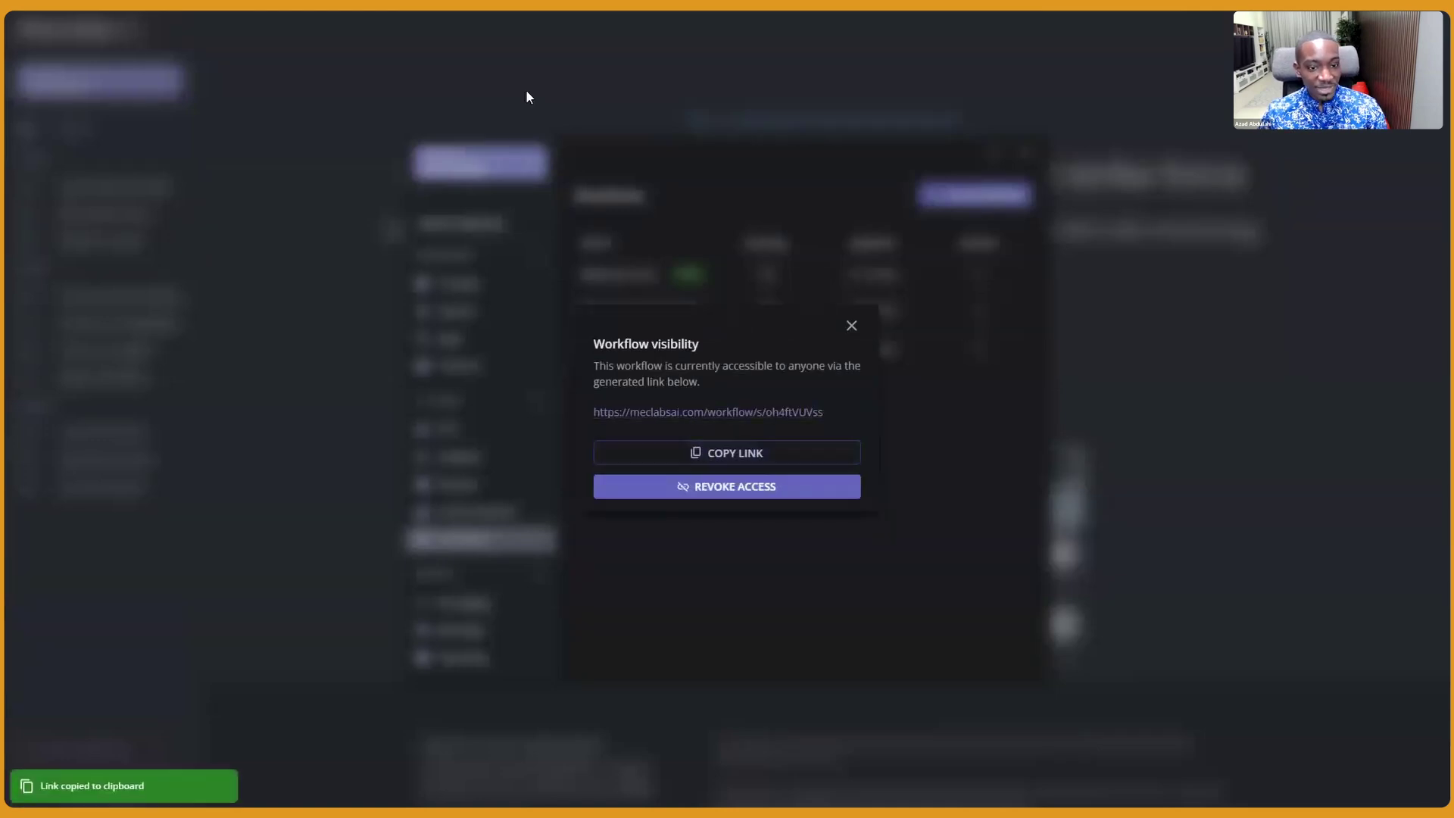
# Load the copied MEC050 share link in a new Chrome tab
pyautogui.hotkey('ctrl', 't')
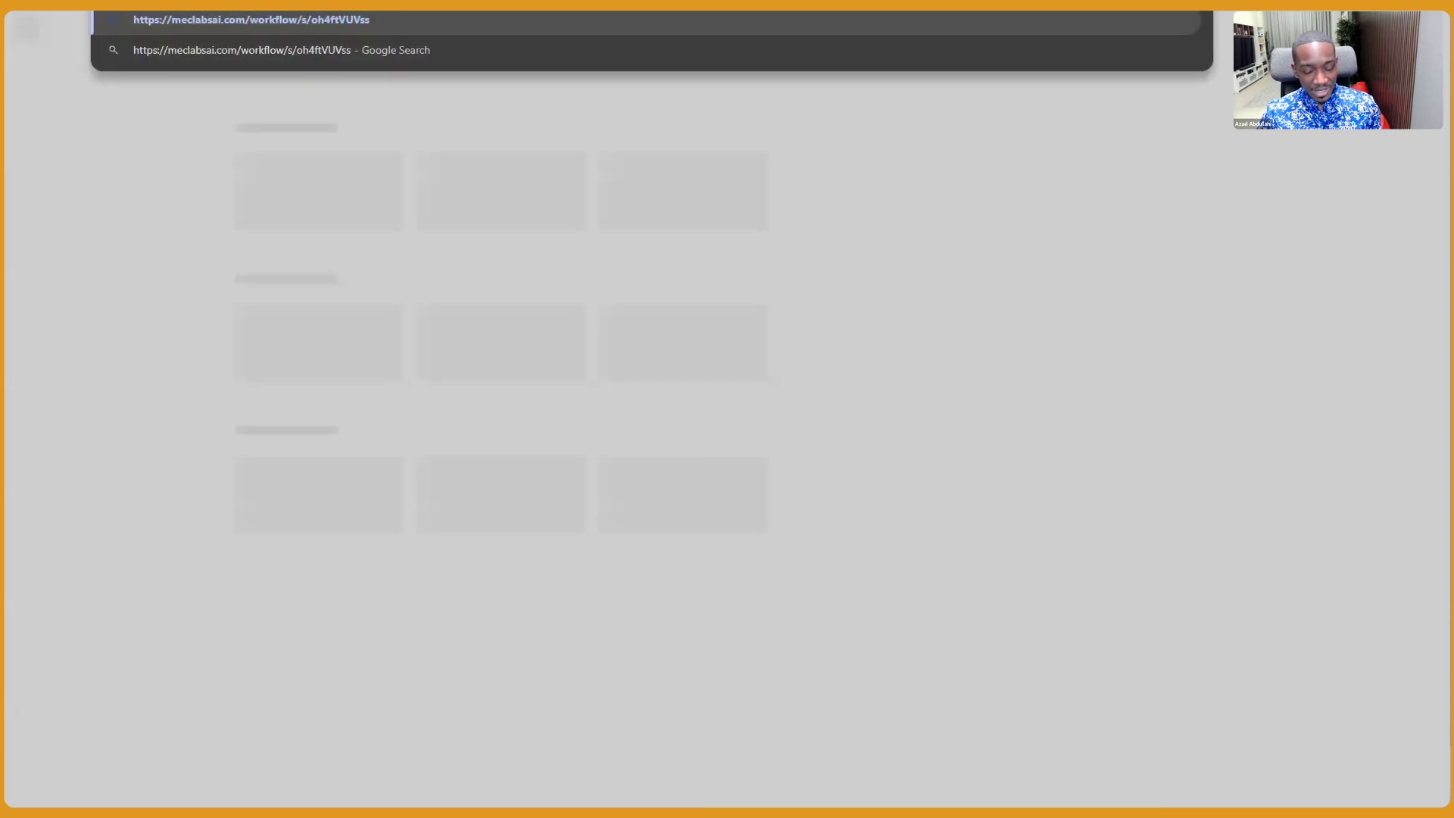
pyautogui.press('Return')
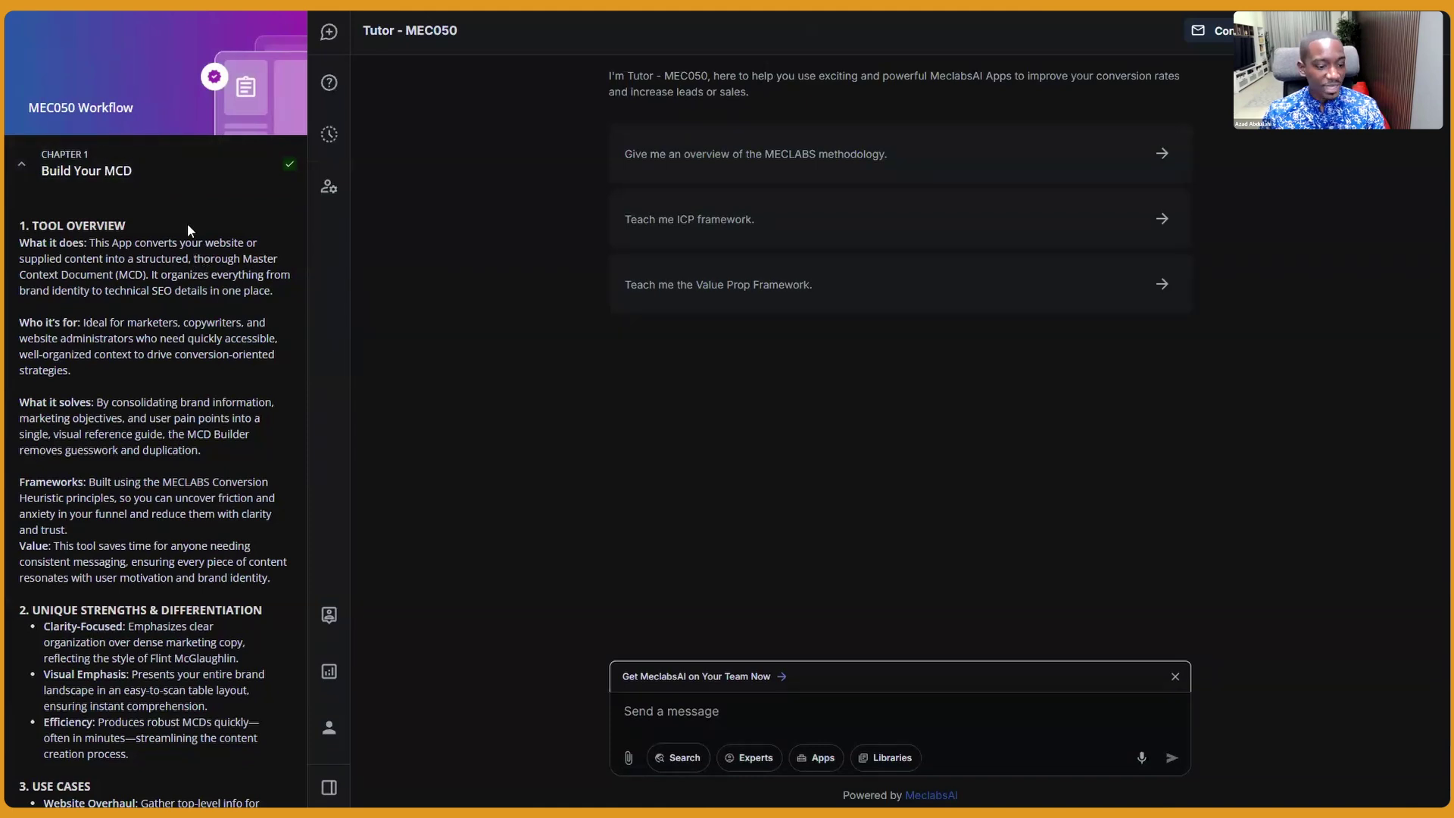
# Run the Build Your MCD prompt from the MEC050 chapter sidebar
pyautogui.scroll(-10, 188, 228)
pyautogui.scroll(-5, 185, 255)
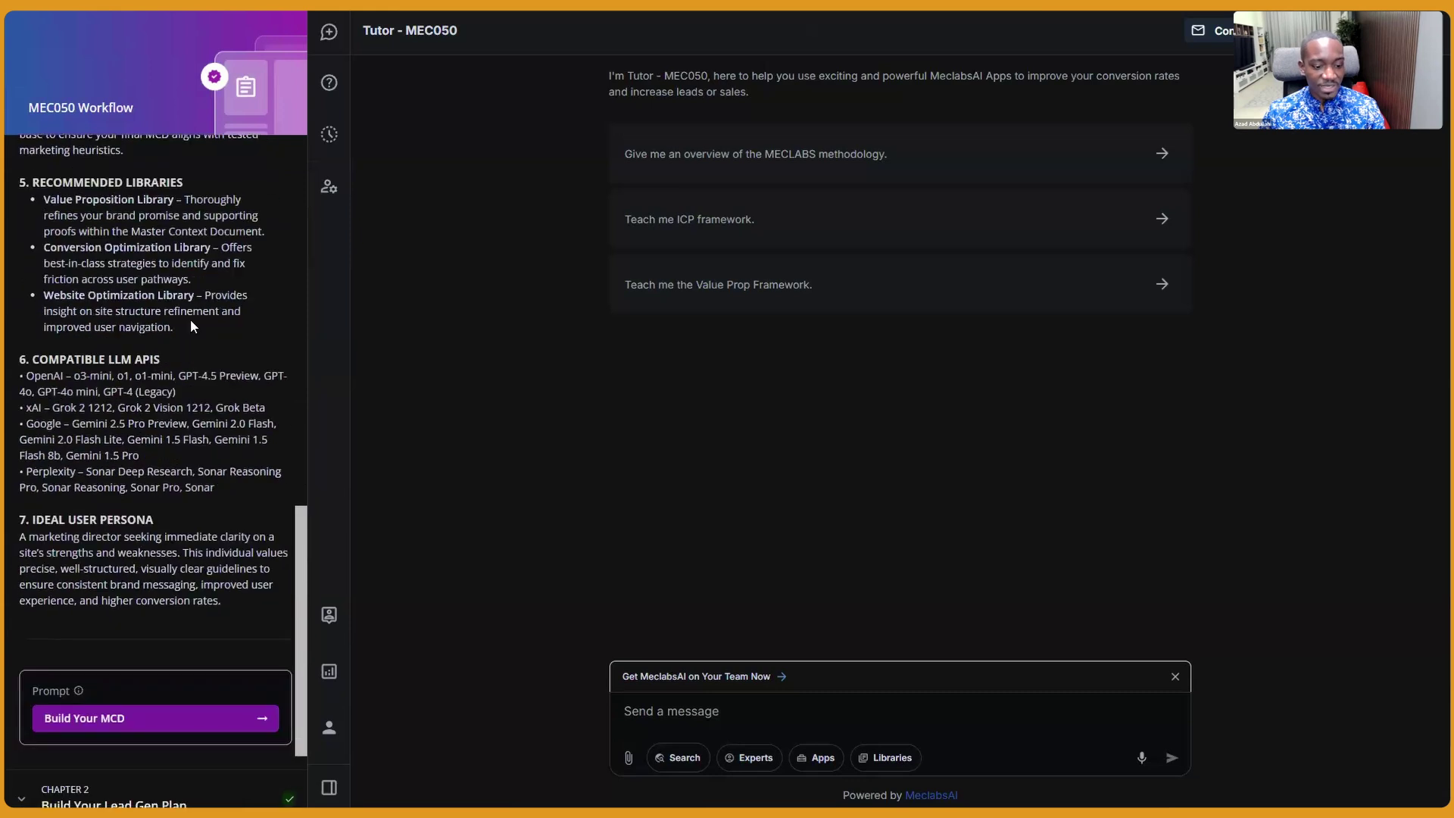
pyautogui.click(144, 581)
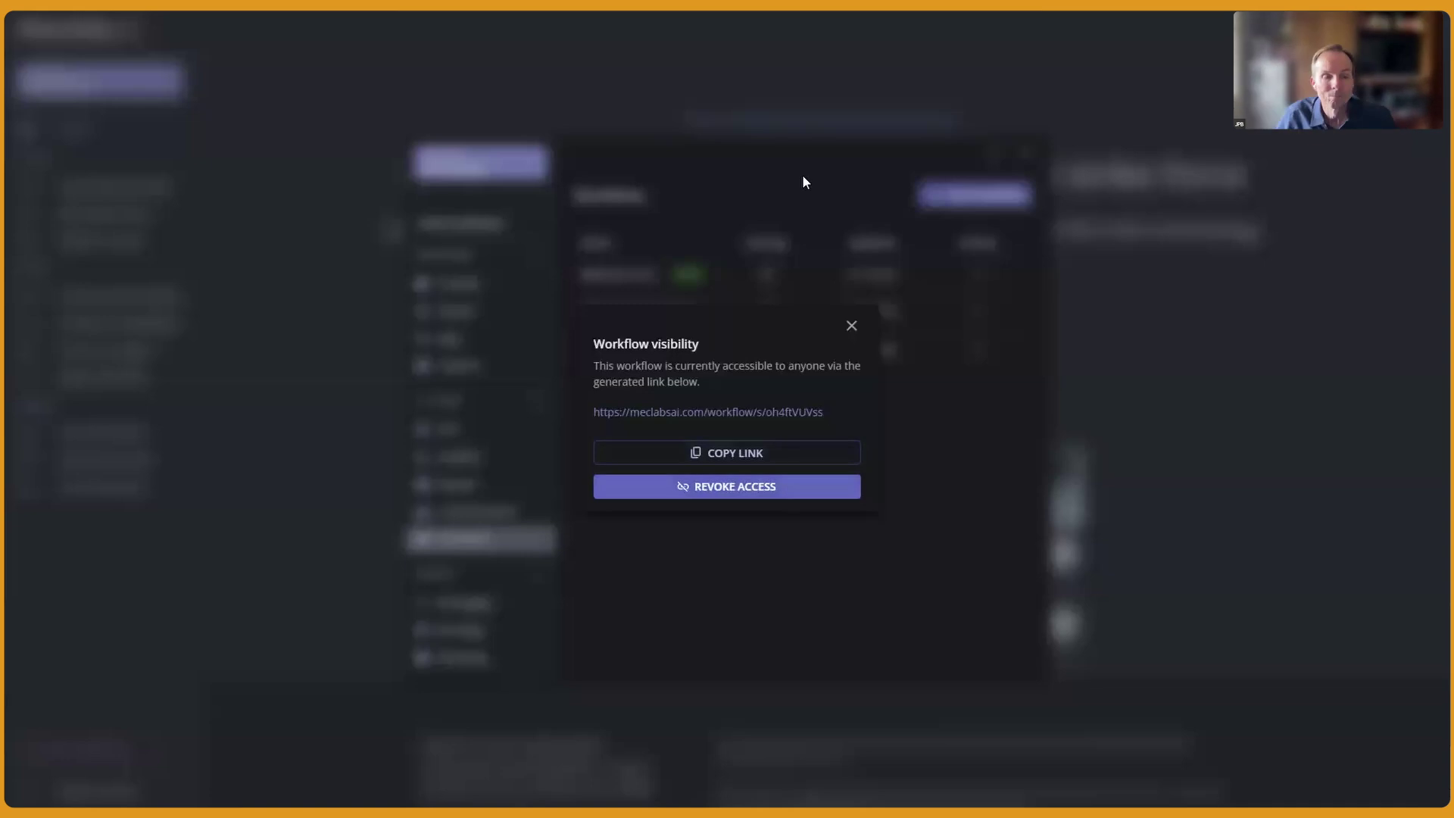
pyautogui.click(852, 328)
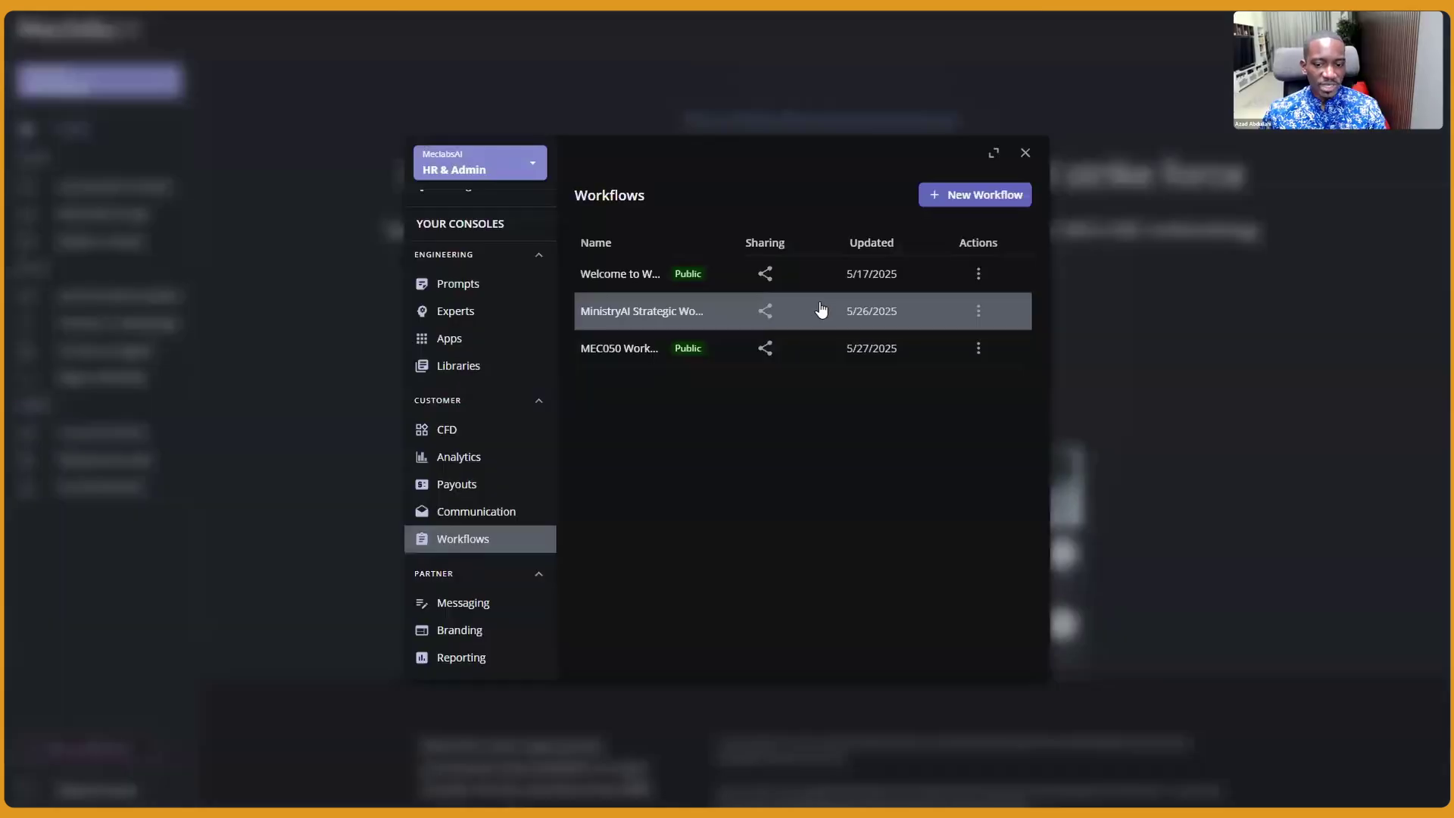
pyautogui.click(765, 276)
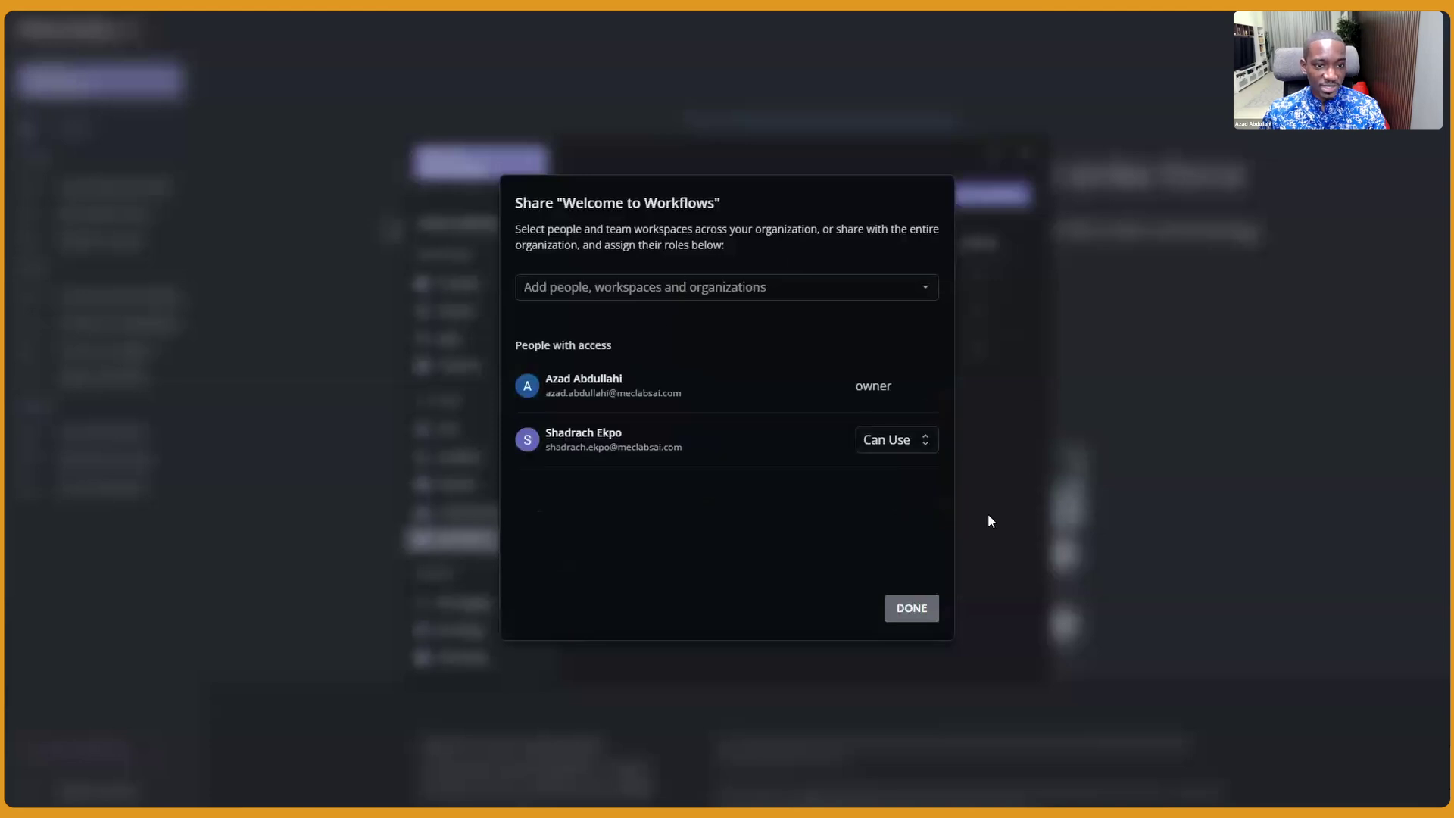
pyautogui.click(912, 608)
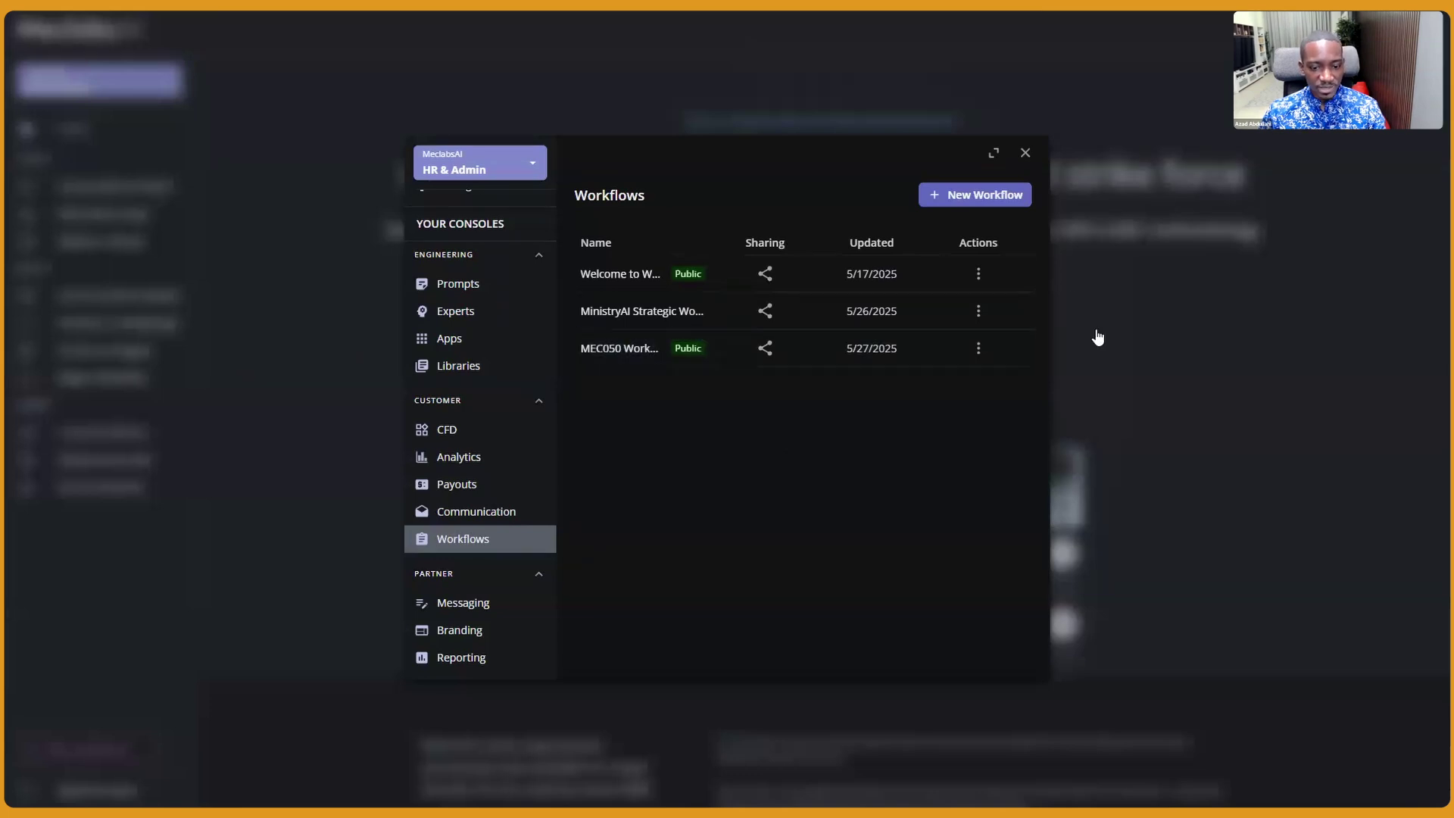
# Make MEC050 private by revoking its public link access, then close the Workflows window
pyautogui.click(978, 349)
pyautogui.click(951, 439)
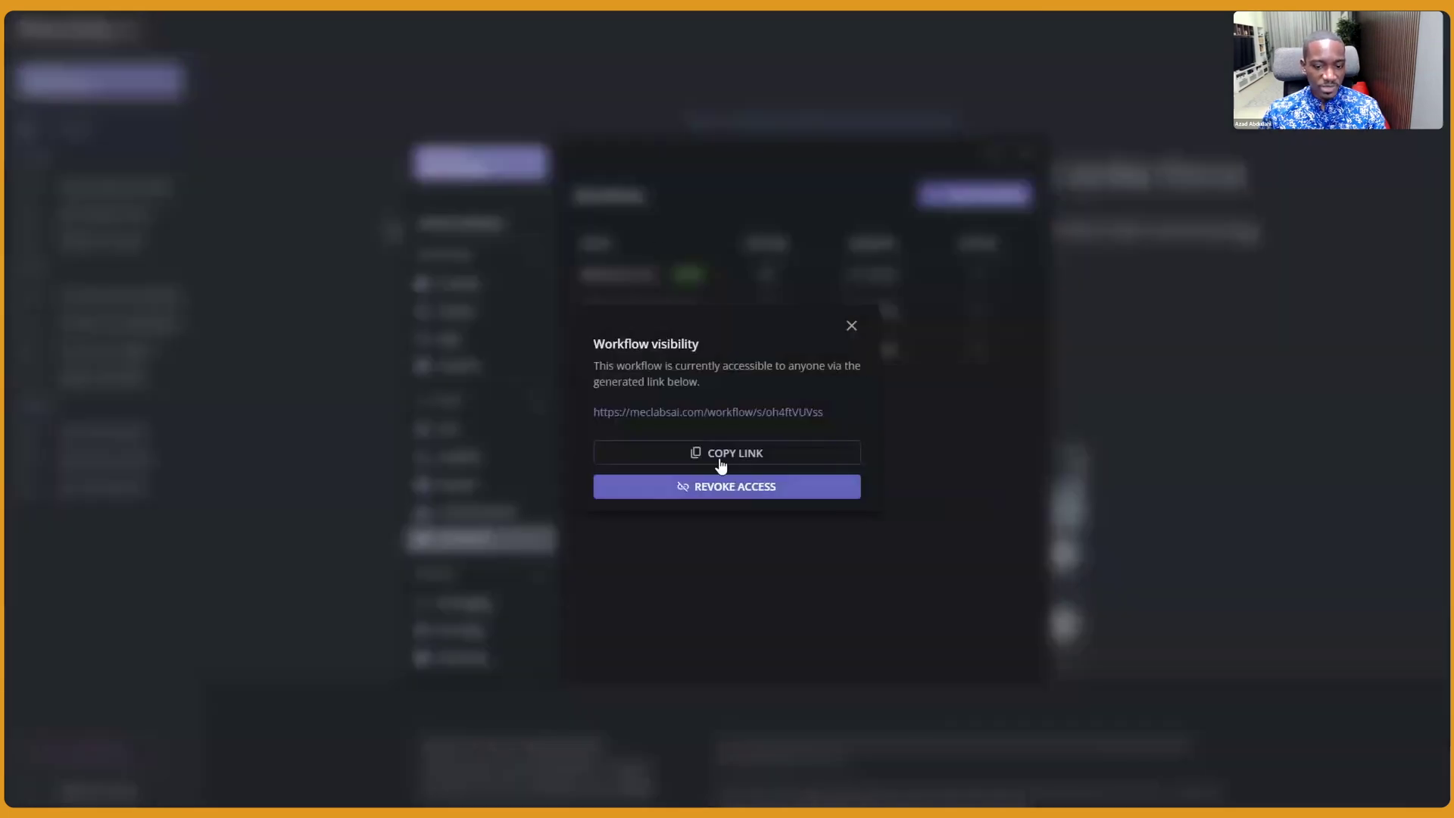
pyautogui.click(733, 488)
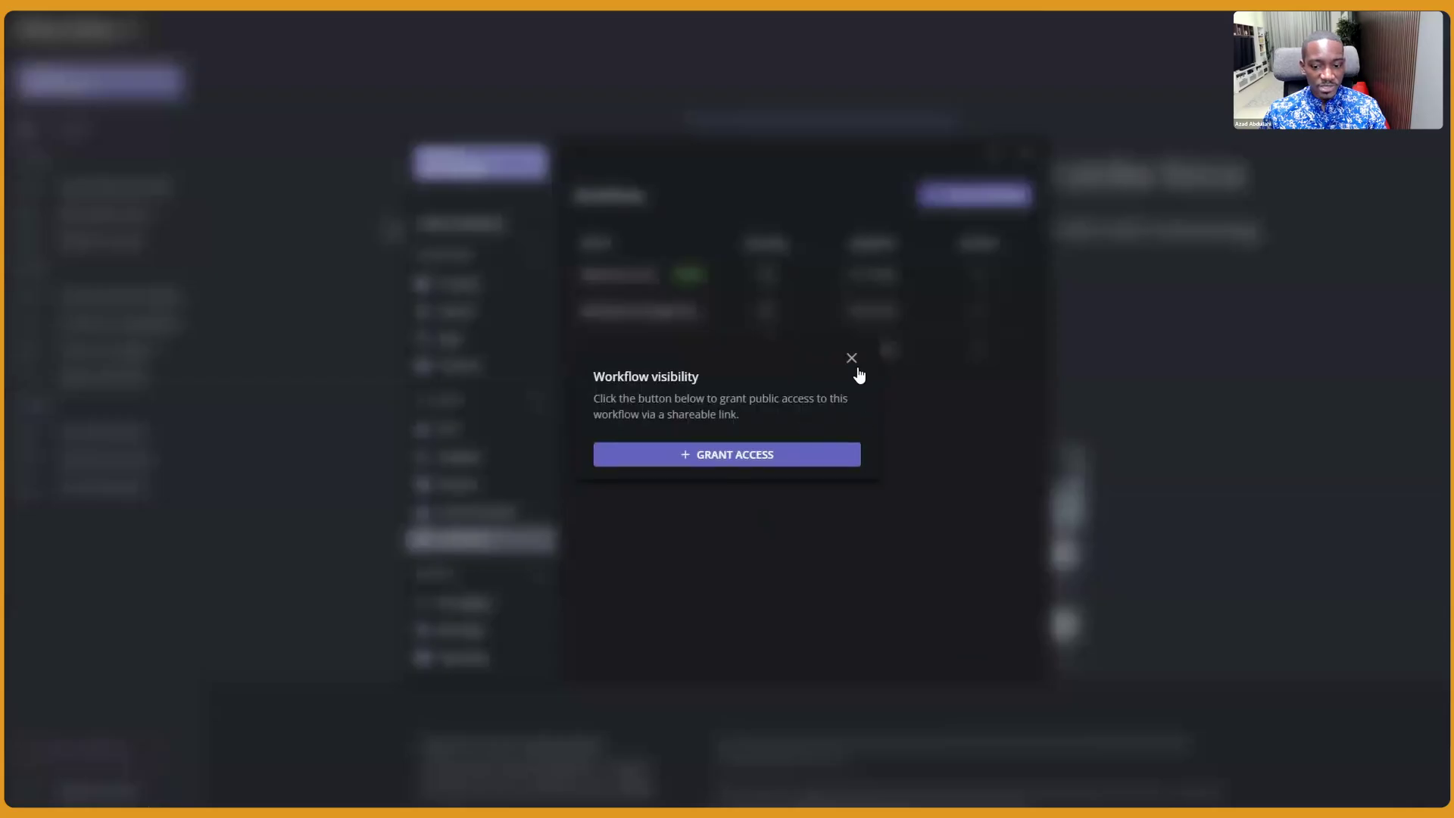
pyautogui.click(931, 378)
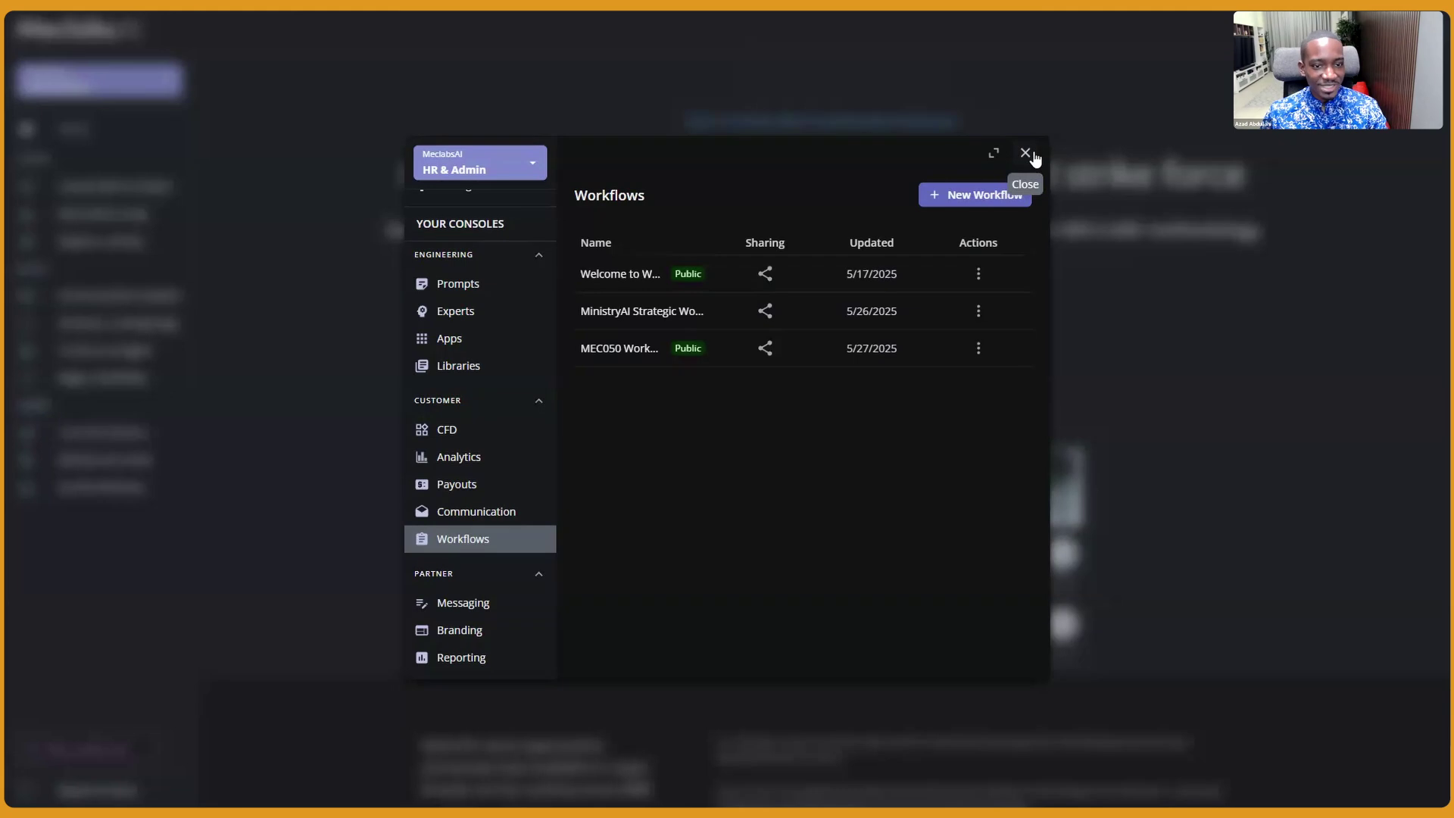
pyautogui.click(1033, 156)
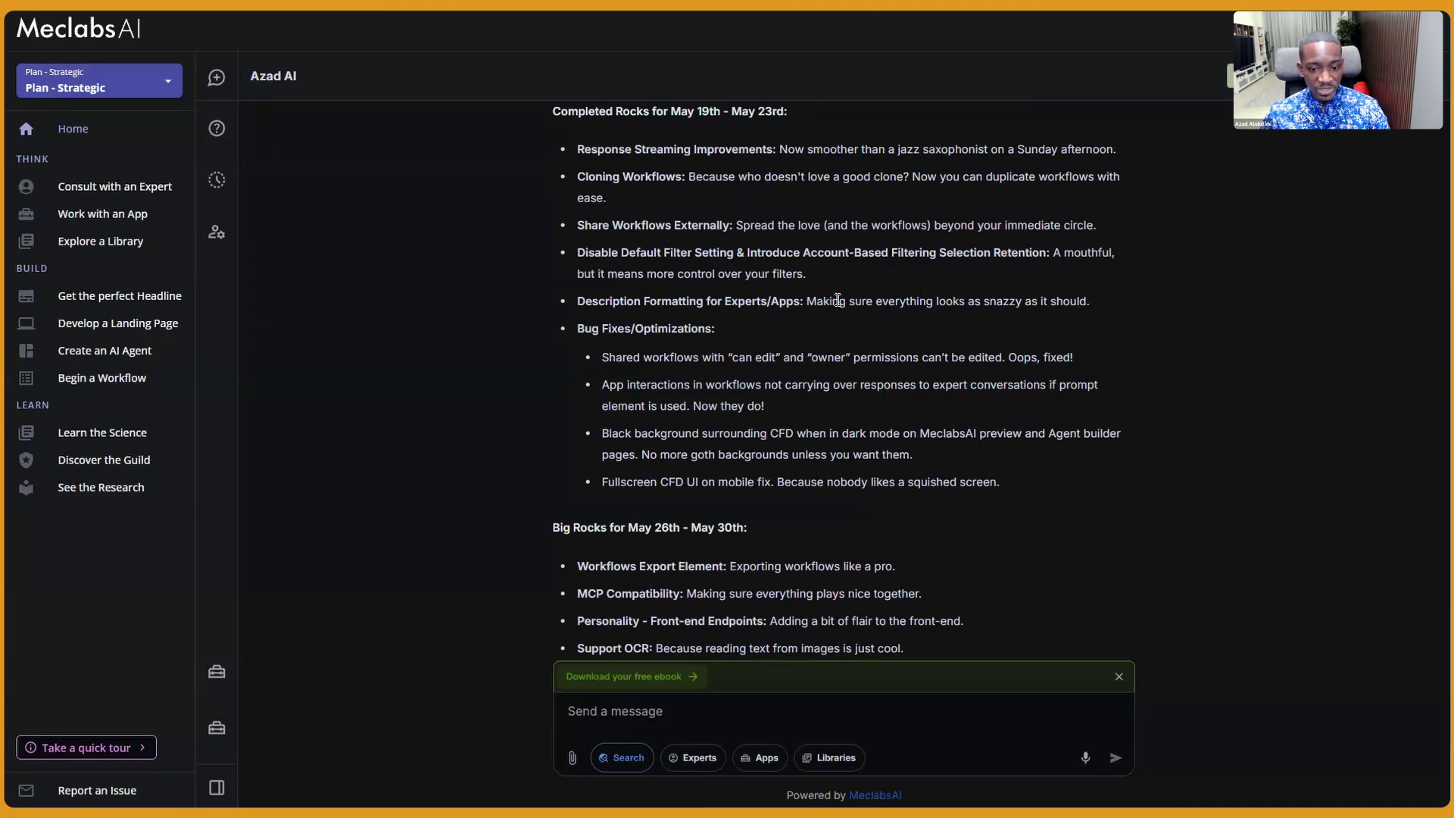
# Scroll the release-notes response down to its Bug Fixes/Optimizations list
pyautogui.scroll(-1, 839, 282)
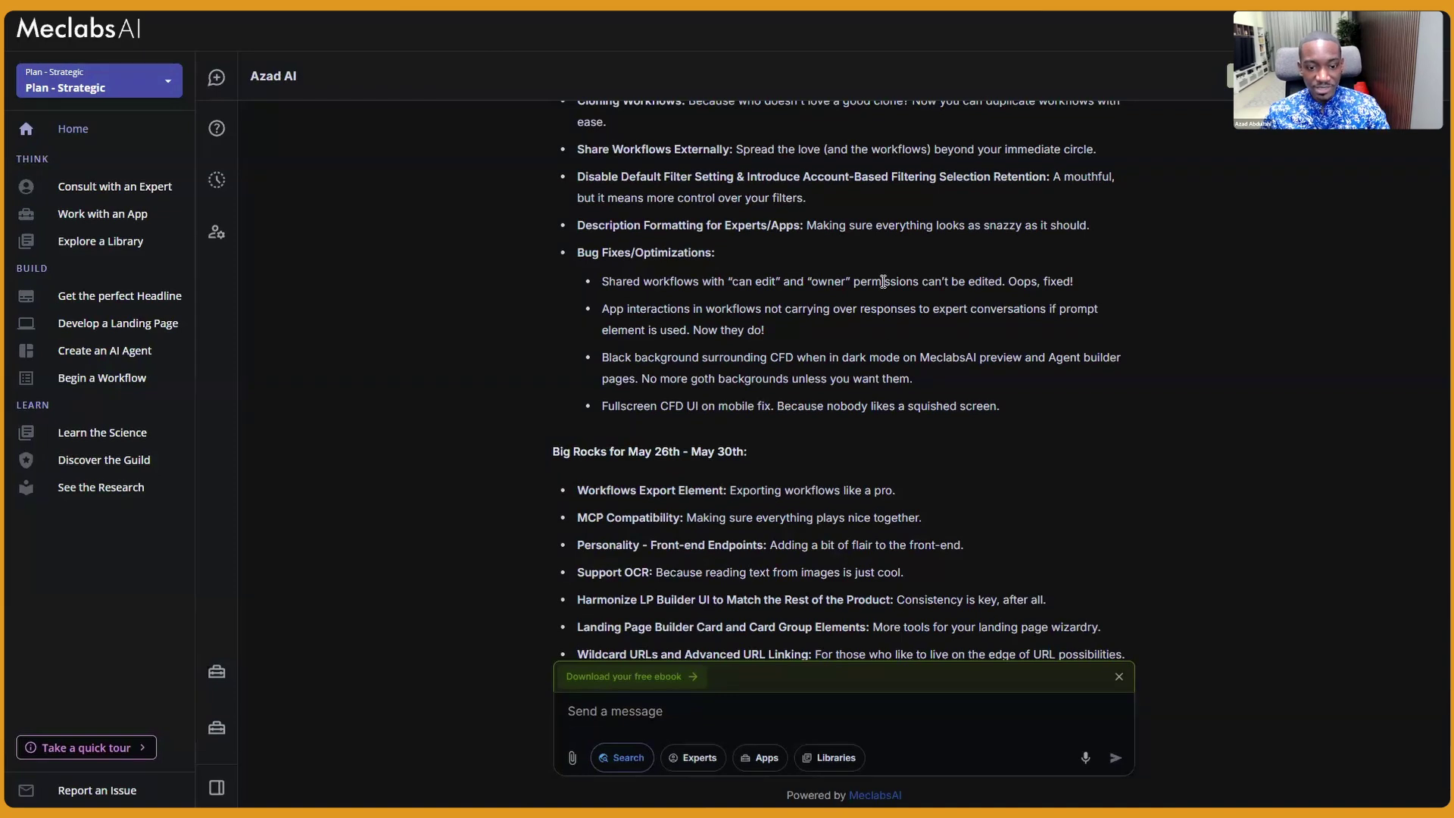
# Scroll the release-notes response to its closing paragraph, then back up to Completed Rocks
pyautogui.scroll(1, 902, 269)
pyautogui.scroll(-1, 902, 272)
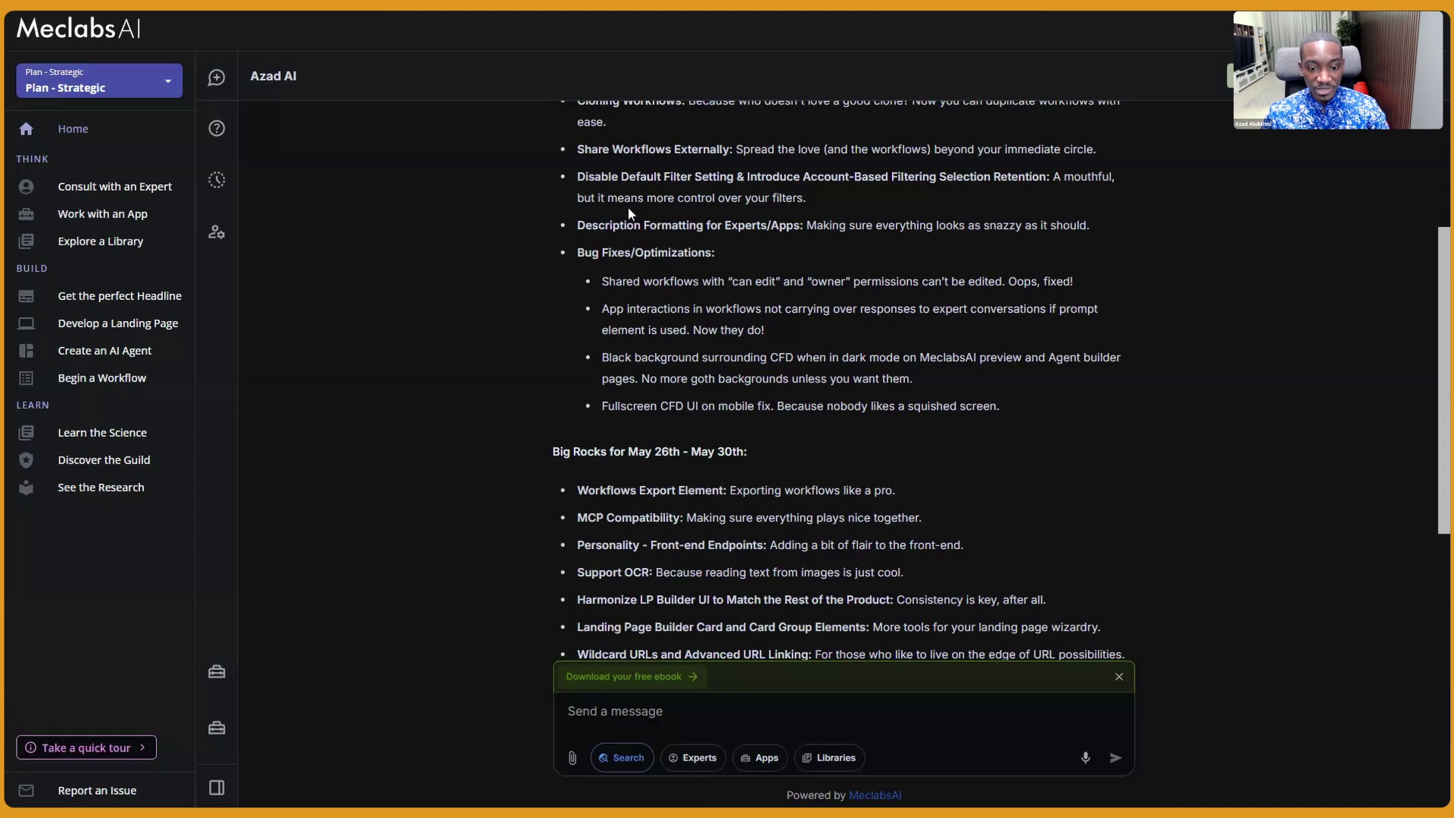
pyautogui.scroll(1, 909, 273)
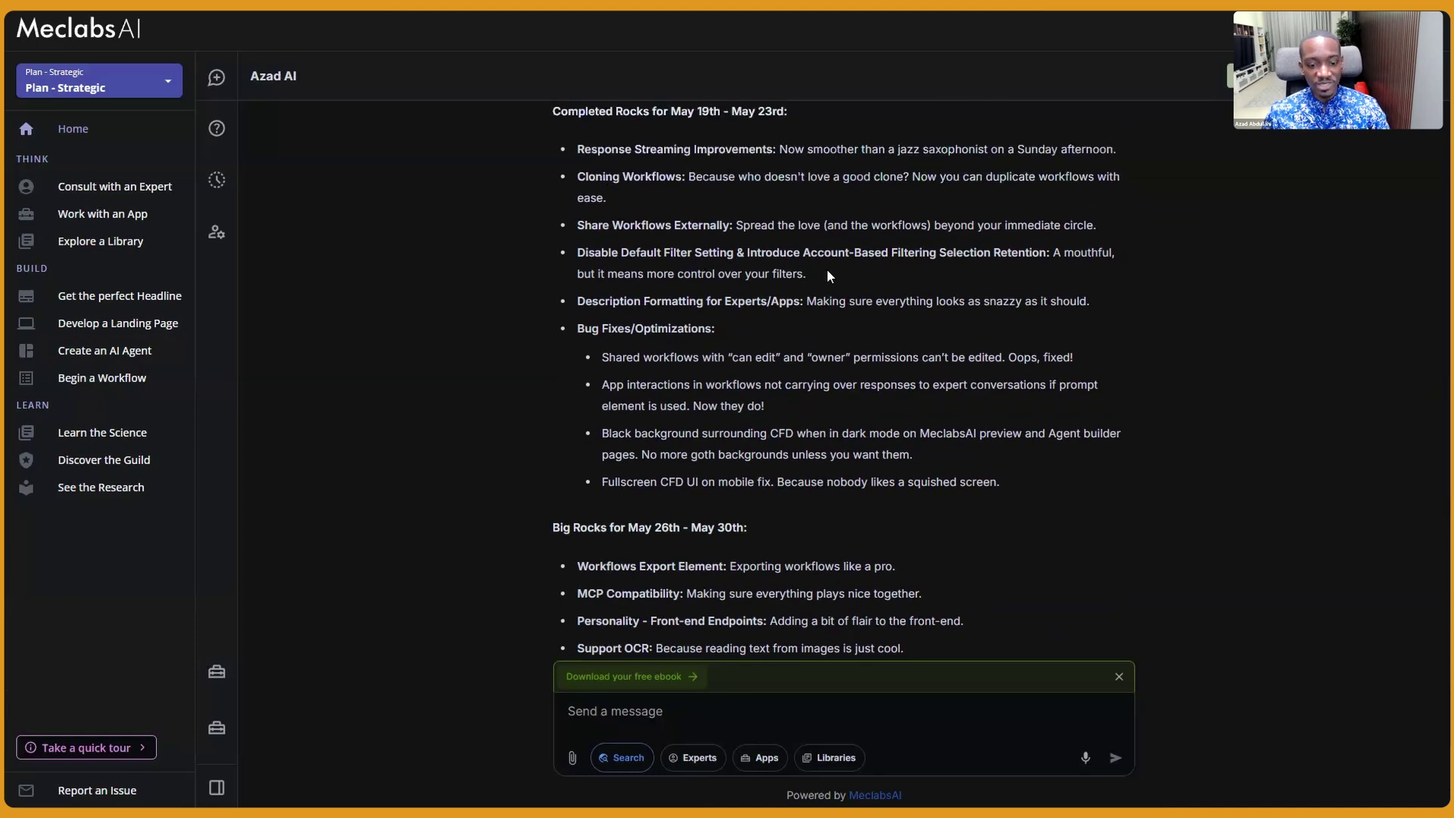
pyautogui.scroll(-3, 848, 273)
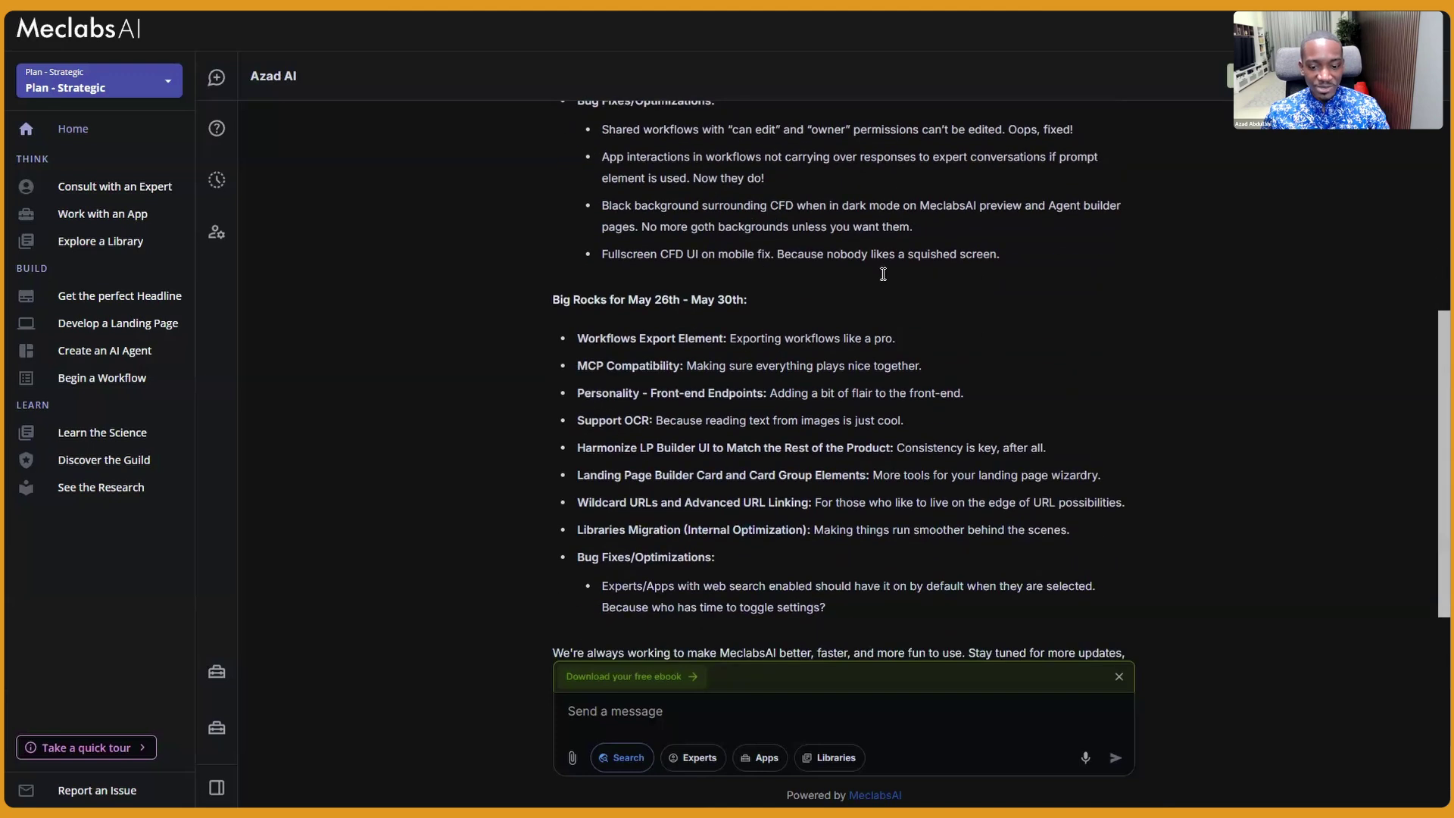
pyautogui.scroll(-1, 884, 274)
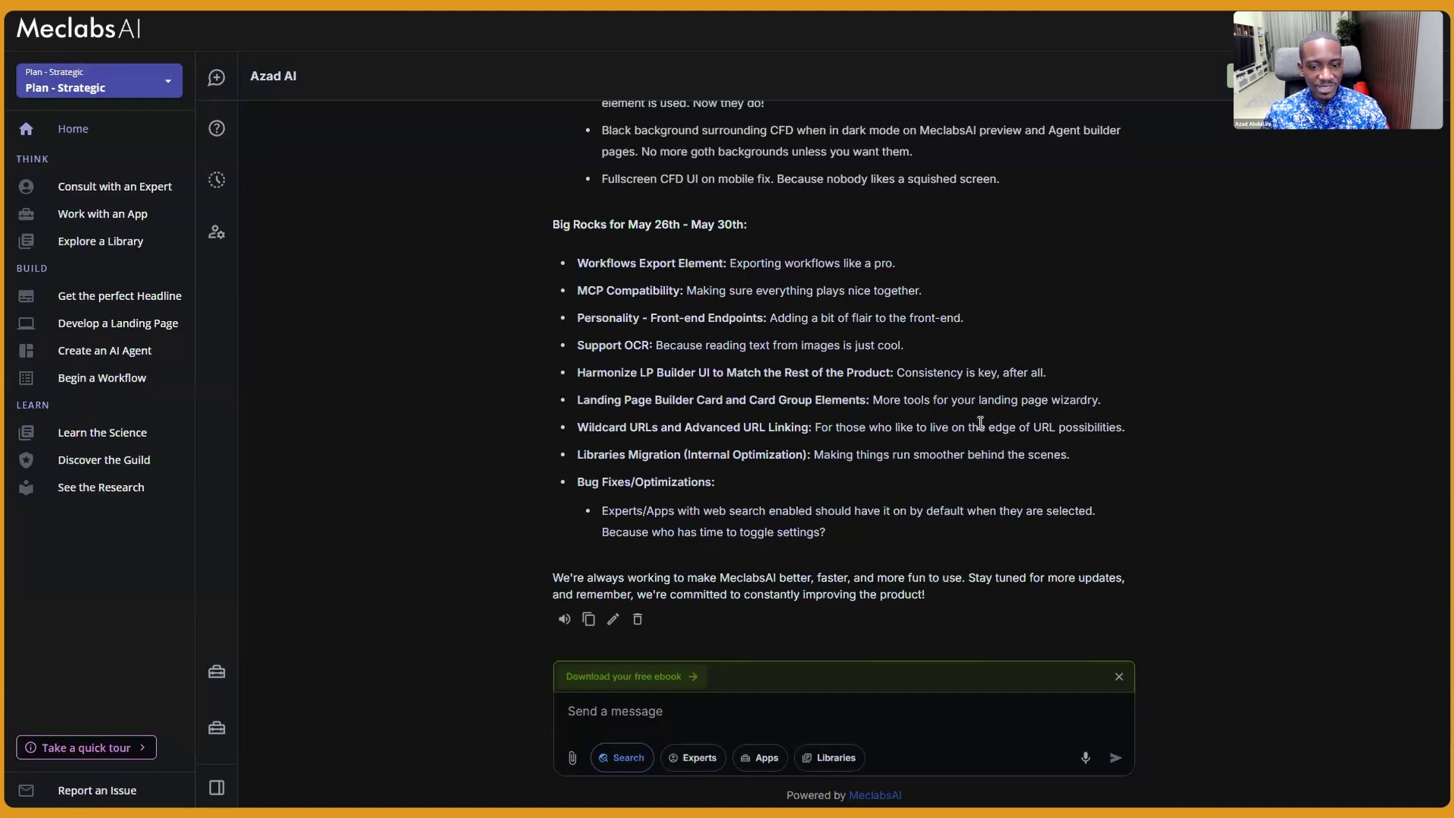
pyautogui.scroll(5, 980, 423)
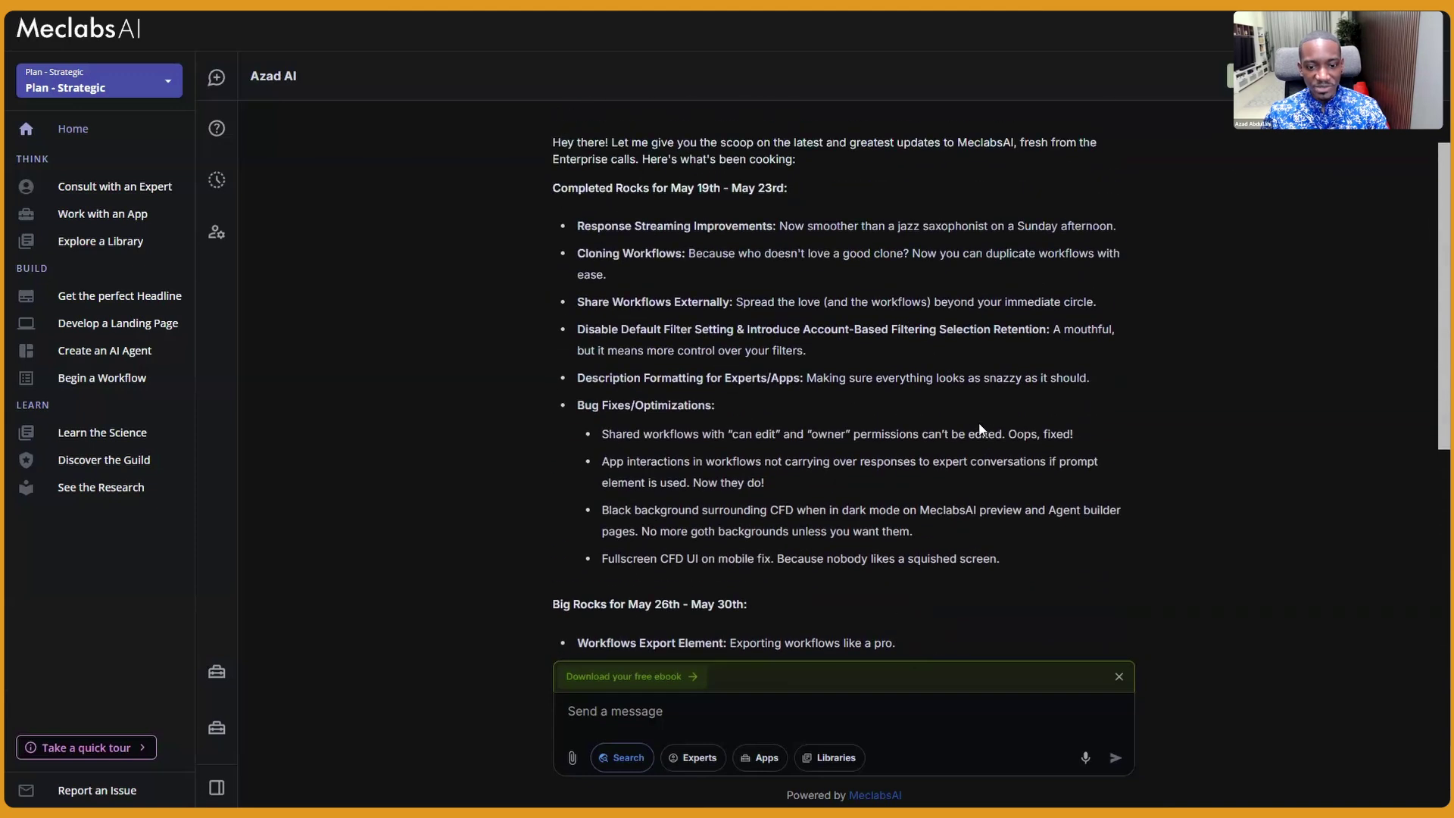